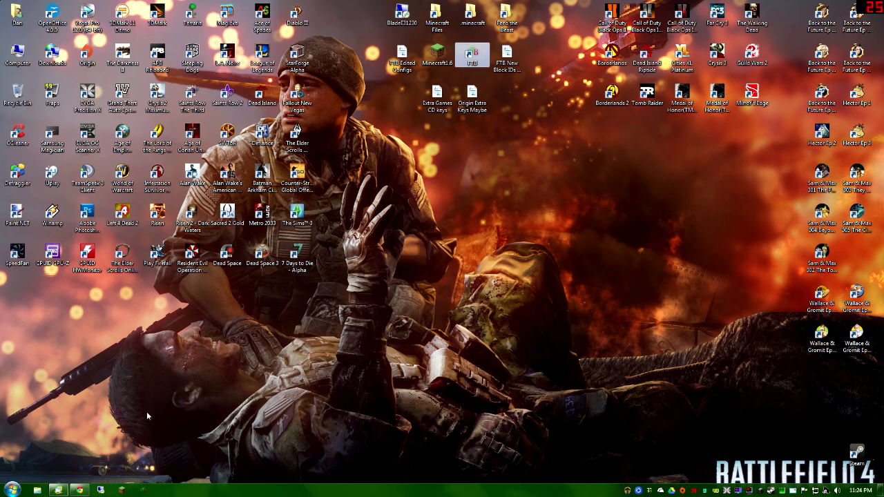
- Copy the private pack code from the top of the FuriousCraft forum thread, then minimize Chrome
{"action": "left_click", "coordinate": [79, 491]}
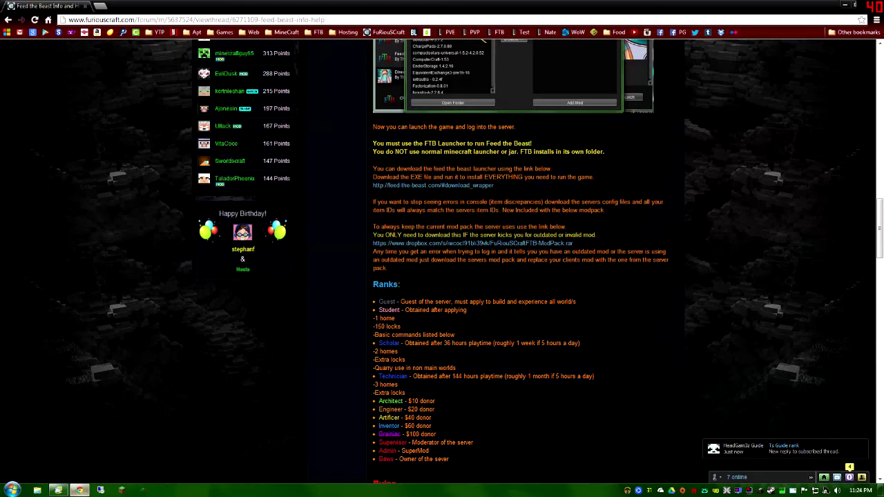
{"action": "scroll", "coordinate": [414, 160], "scroll_direction": "up", "scroll_amount": 15}
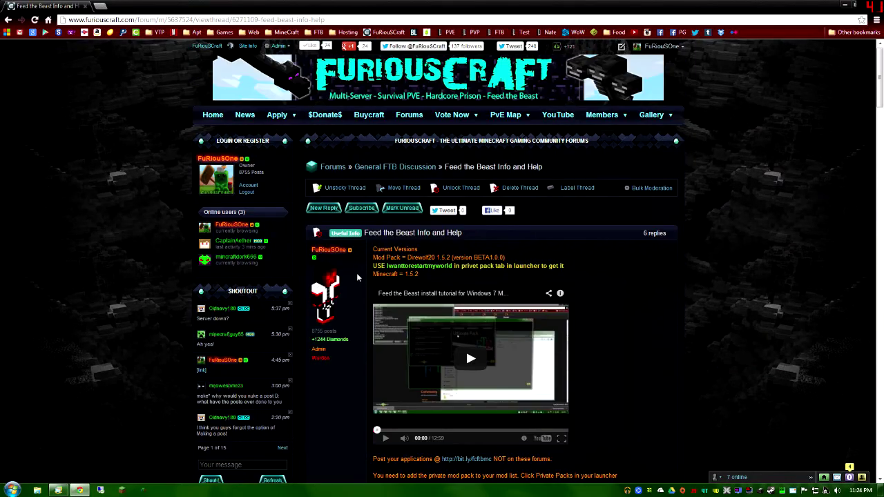
{"action": "left_click_drag", "start_coordinate": [387, 266], "coordinate": [453, 266]}
{"action": "key", "text": "ctrl+c"}
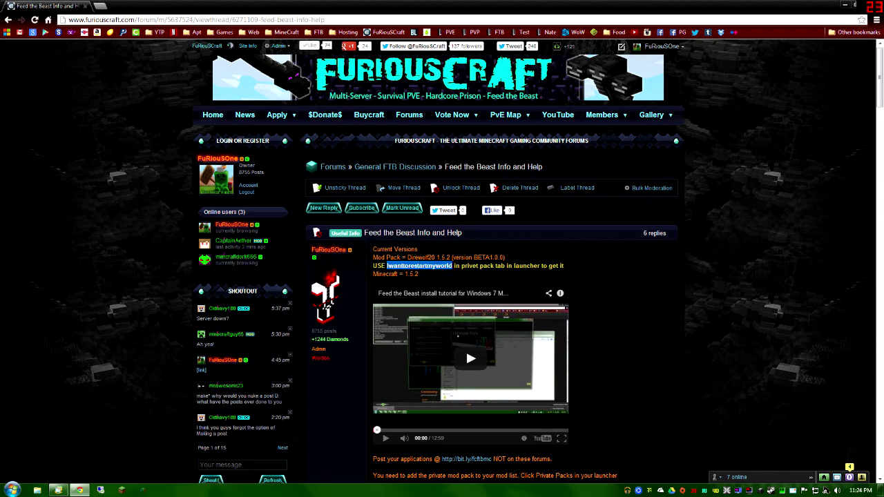
{"action": "left_click", "coordinate": [78, 491]}
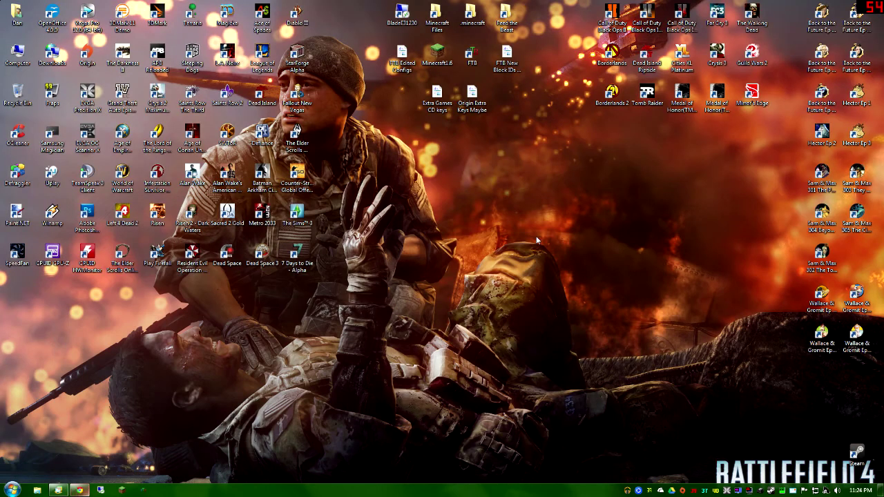
- Start the FTB Launcher, select Direwolf20 1.5 at version 1.1.1, and open Private Packs
{"action": "double_click", "coordinate": [482, 60]}
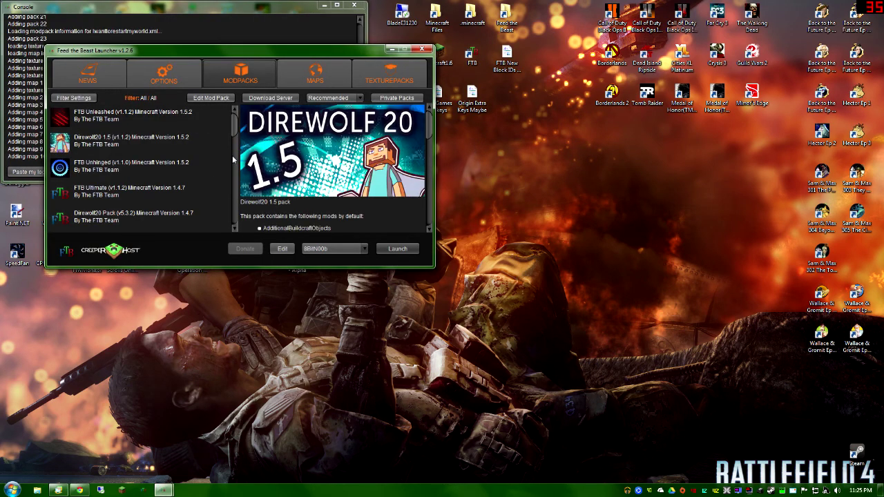
{"action": "left_click", "coordinate": [143, 147]}
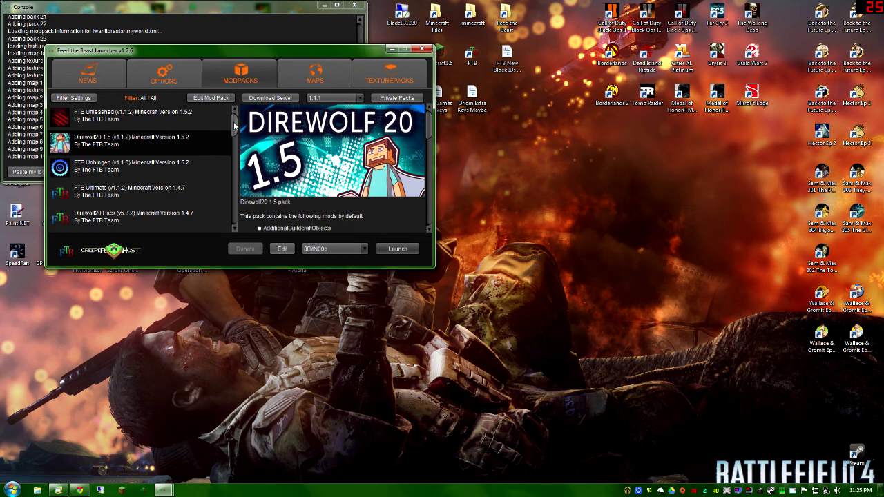
{"action": "mouse_move", "coordinate": [234, 126]}
{"action": "left_mouse_down"}
{"action": "mouse_move", "coordinate": [243, 218]}
{"action": "mouse_move", "coordinate": [238, 120]}
{"action": "left_mouse_up"}
{"action": "left_click", "coordinate": [396, 98]}
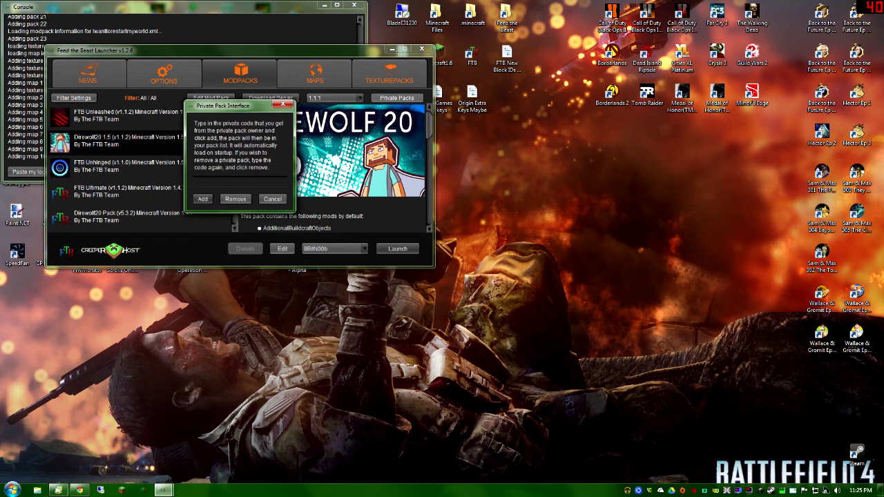
- Submit the pasted pack code, dismiss the invalid private pack error, and close the dialog
{"action": "key", "text": "ctrl+v"}
{"action": "left_click", "coordinate": [202, 199]}
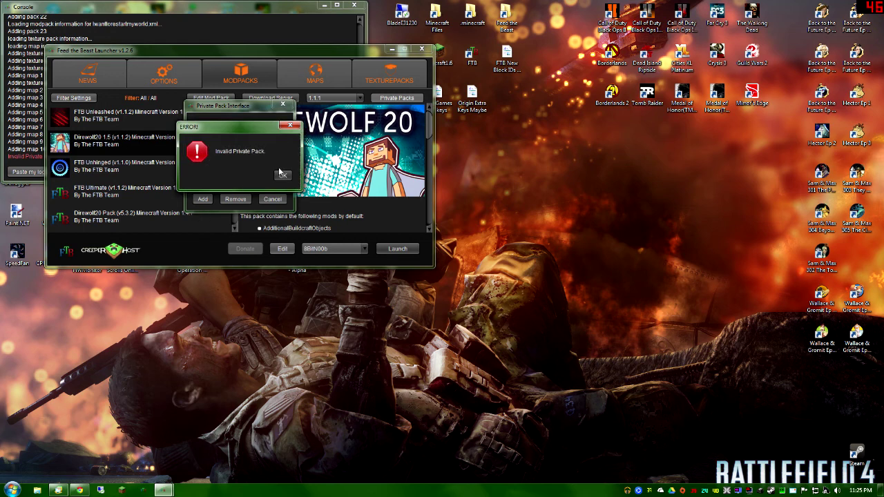
{"action": "left_click", "coordinate": [283, 176]}
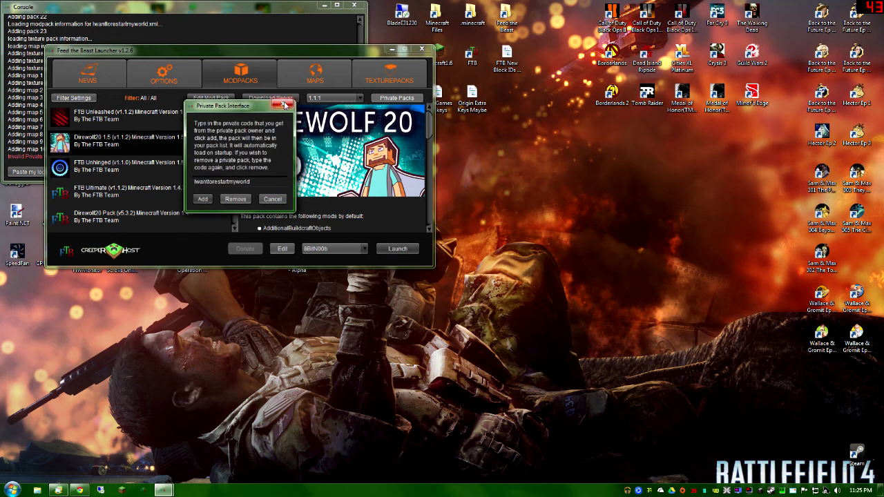
{"action": "left_click", "coordinate": [285, 105]}
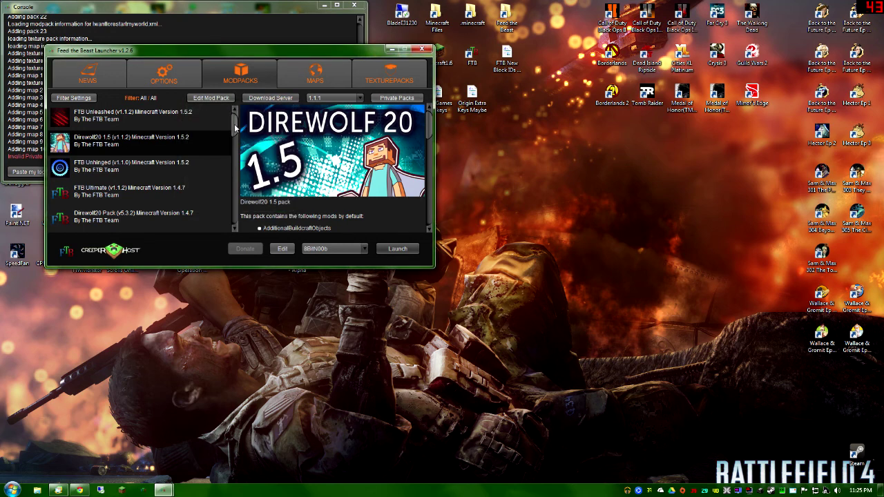
- Select the Direwolf20 1.5 (v1.0.0) pack at the list bottom and open Edit Mod Pack
{"action": "left_click_drag", "start_coordinate": [233, 122], "coordinate": [235, 218]}
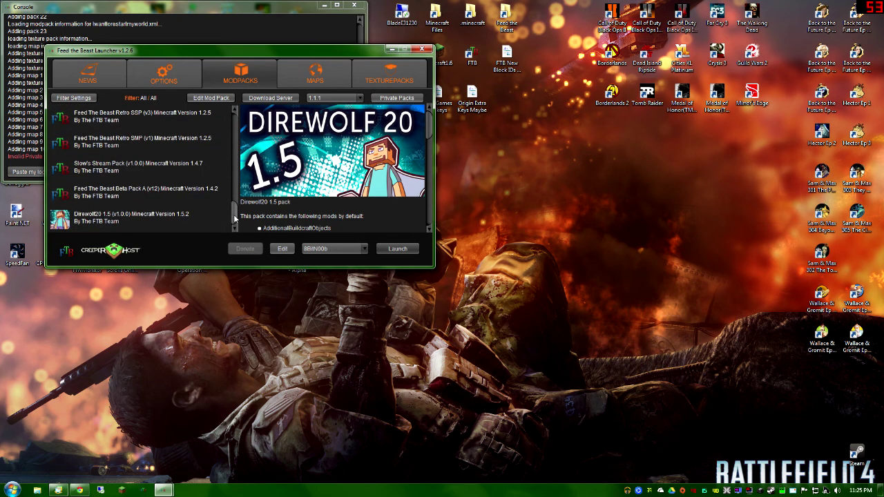
{"action": "left_click", "coordinate": [171, 216]}
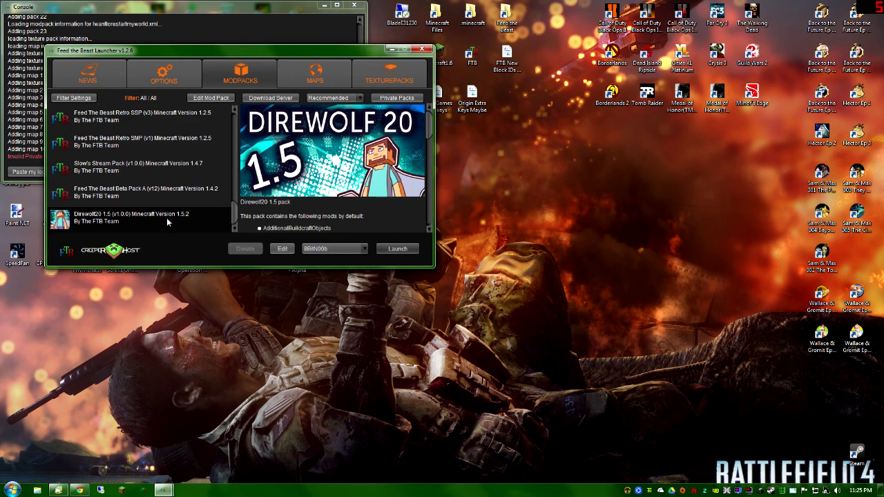
{"action": "left_click", "coordinate": [220, 98]}
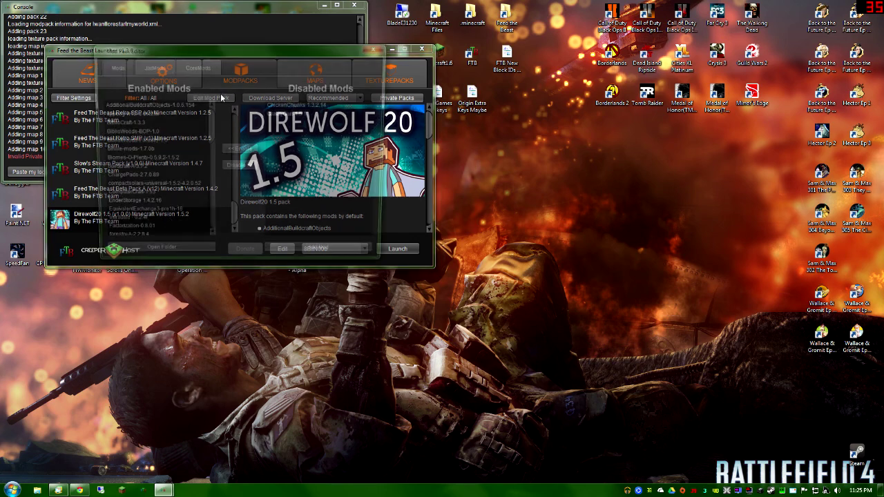
- Disable the Biomes-O-Plenty mod, then re-enable it from the disabled list
{"action": "left_click", "coordinate": [138, 159]}
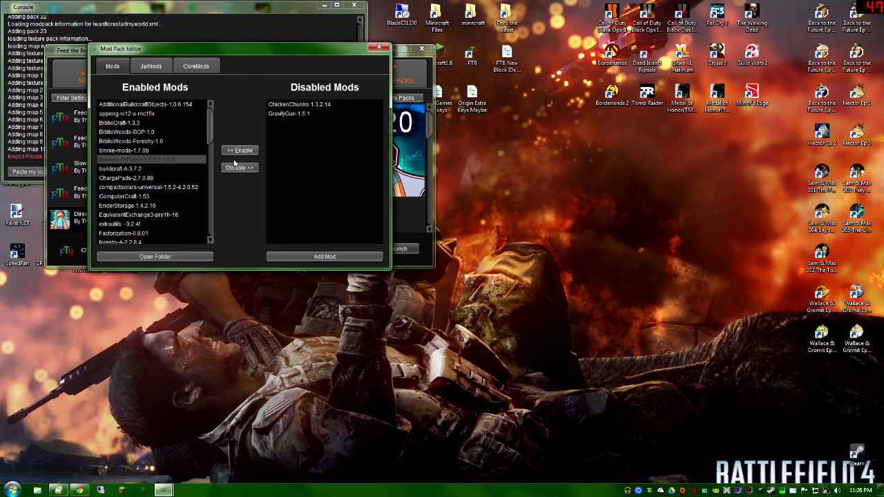
{"action": "left_click", "coordinate": [238, 168]}
{"action": "left_click", "coordinate": [304, 103]}
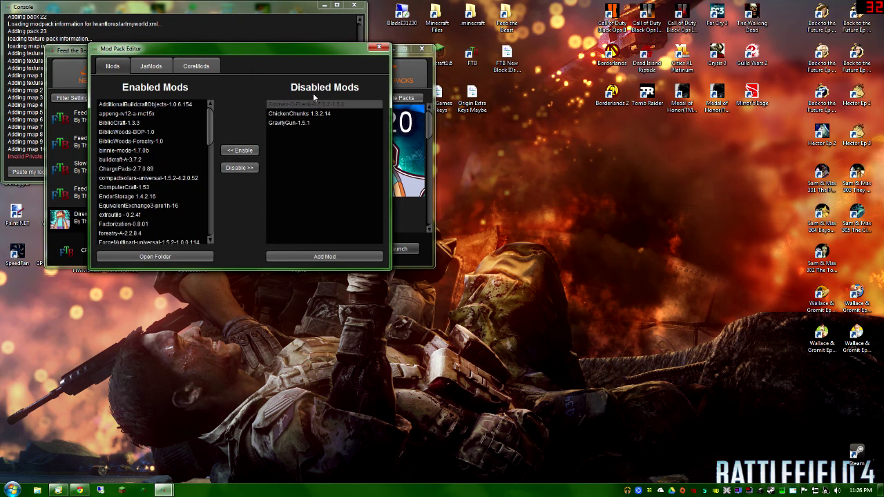
{"action": "left_click", "coordinate": [239, 151]}
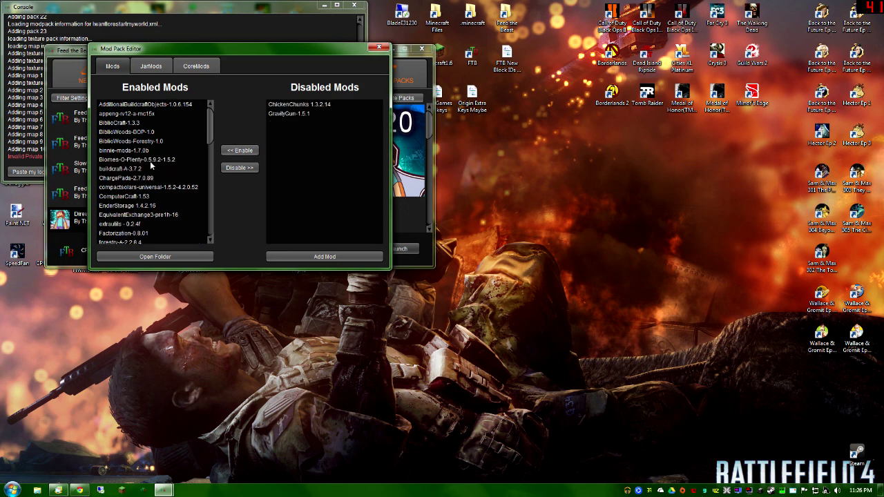
- Inspect the disabled GravityGun-1.5.1 and ChickenChunks 1.3.2.14 mods
{"action": "left_click", "coordinate": [295, 114]}
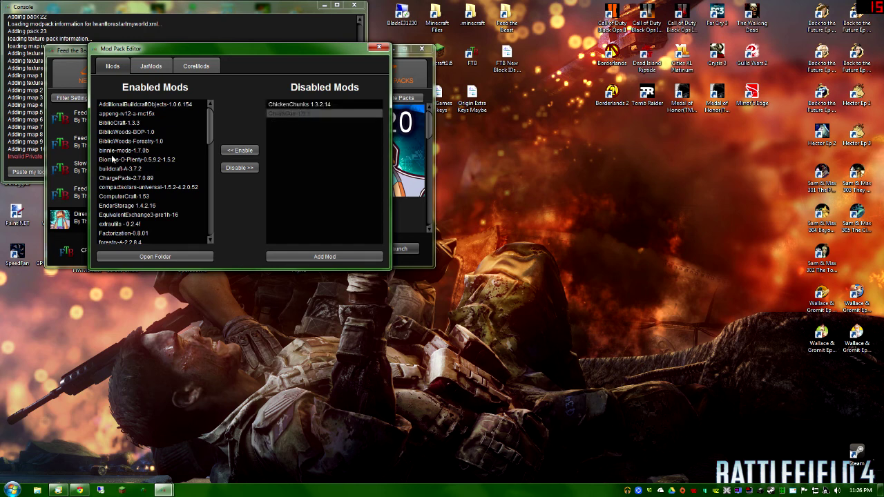
{"action": "left_click", "coordinate": [296, 105]}
{"action": "left_click", "coordinate": [295, 113]}
{"action": "left_click", "coordinate": [297, 105]}
{"action": "left_click", "coordinate": [293, 113]}
{"action": "left_click", "coordinate": [300, 105]}
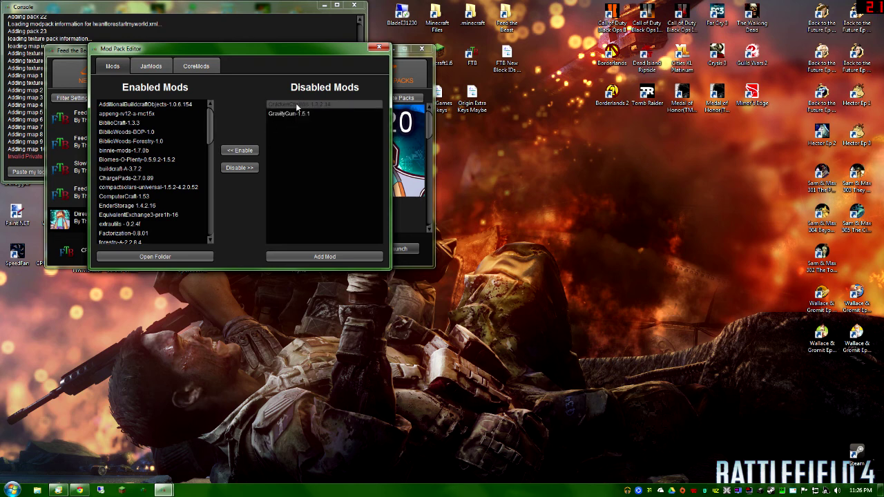
{"action": "left_click", "coordinate": [292, 113]}
{"action": "left_click", "coordinate": [299, 107]}
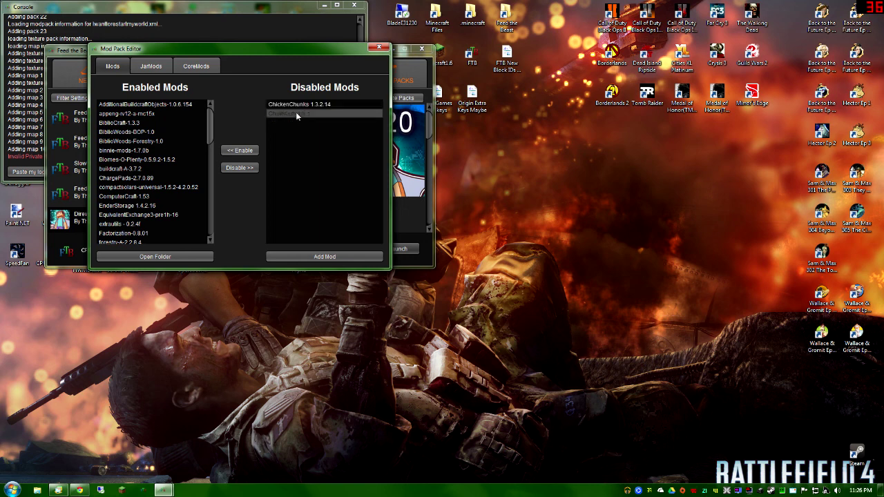
- Review the JarMods tab (liteloader_1.5.2) and CoreMods tab, return to Mods, and close the editor
{"action": "left_click", "coordinate": [151, 66]}
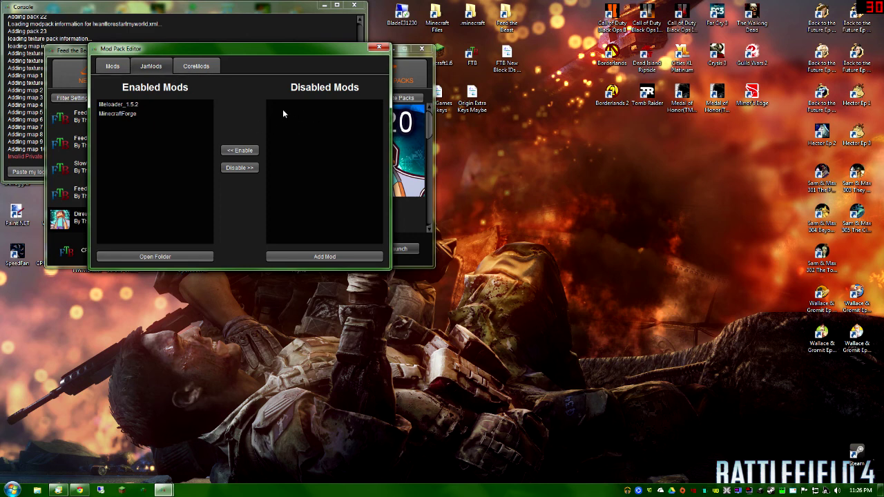
{"action": "left_click", "coordinate": [111, 104]}
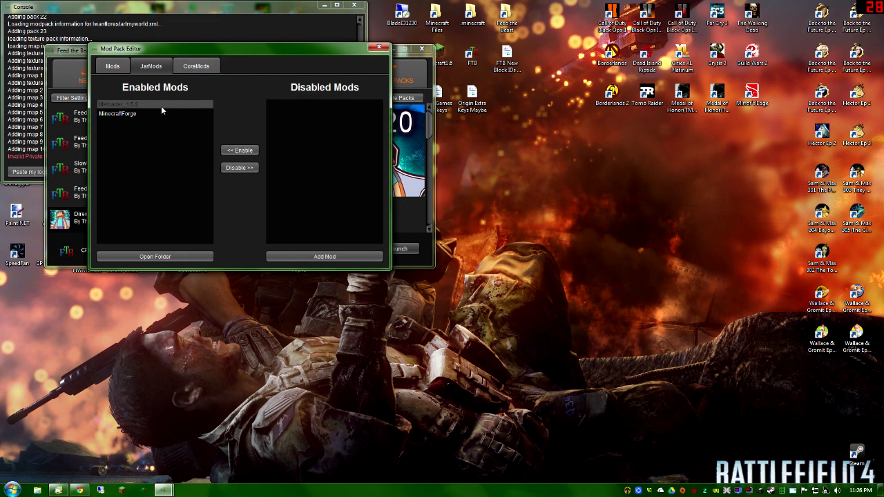
{"action": "left_click", "coordinate": [175, 71]}
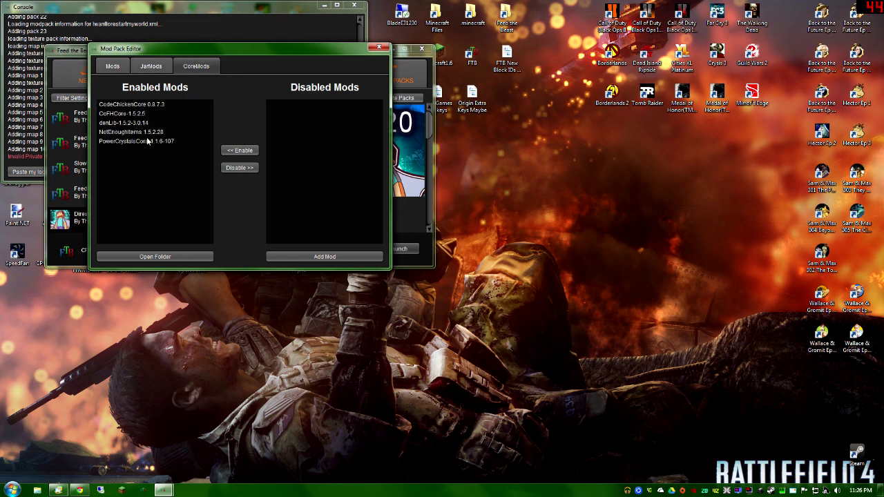
{"action": "left_click", "coordinate": [116, 68]}
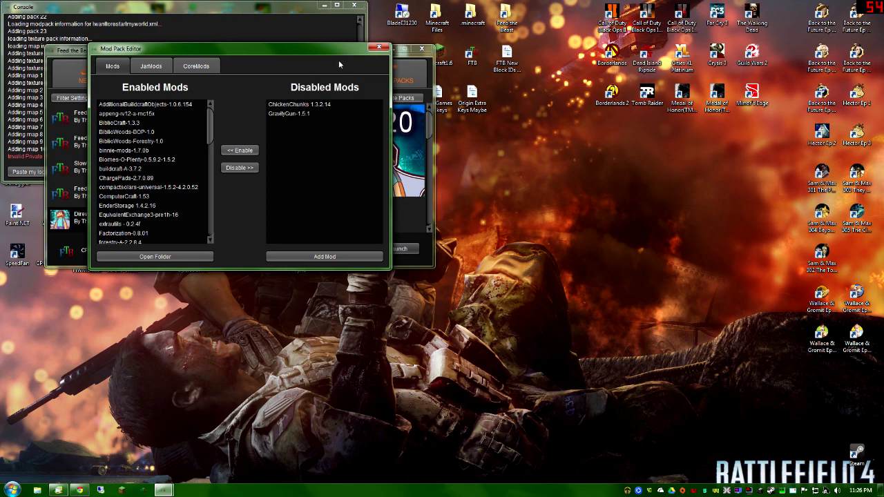
{"action": "left_click", "coordinate": [379, 47]}
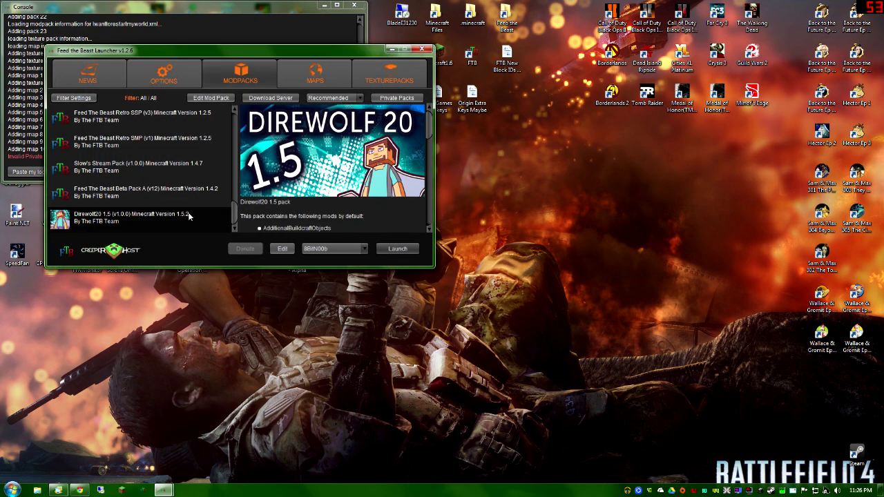
- Launch Direwolf20 1.5 and follow the console until Minecraft reports 101 mods loaded
{"action": "left_click", "coordinate": [395, 249]}
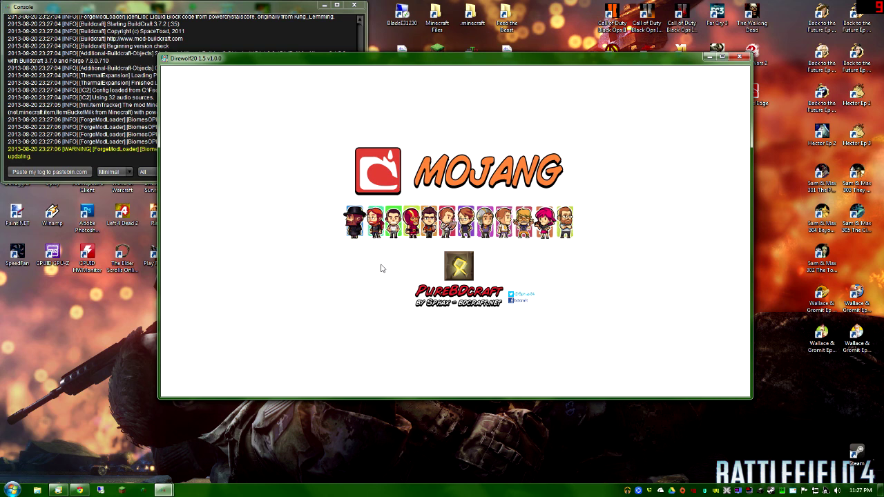
{"action": "left_click", "coordinate": [117, 128]}
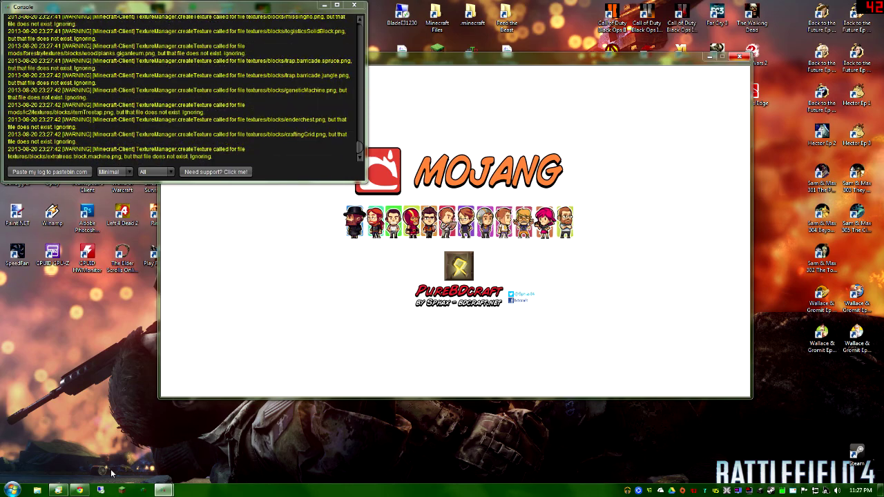
{"action": "key", "text": "alt+Tab"}
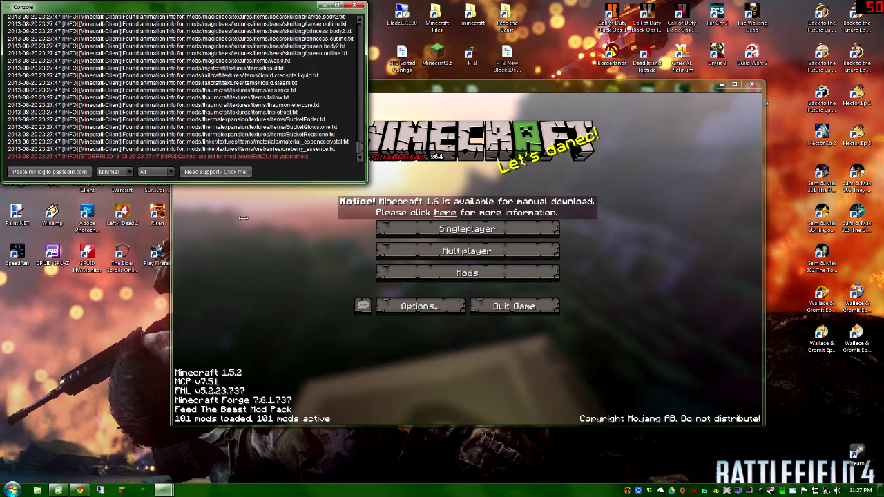
- Join the FC FTB server from Minecraft's Multiplayer server list
{"action": "left_click", "coordinate": [295, 189]}
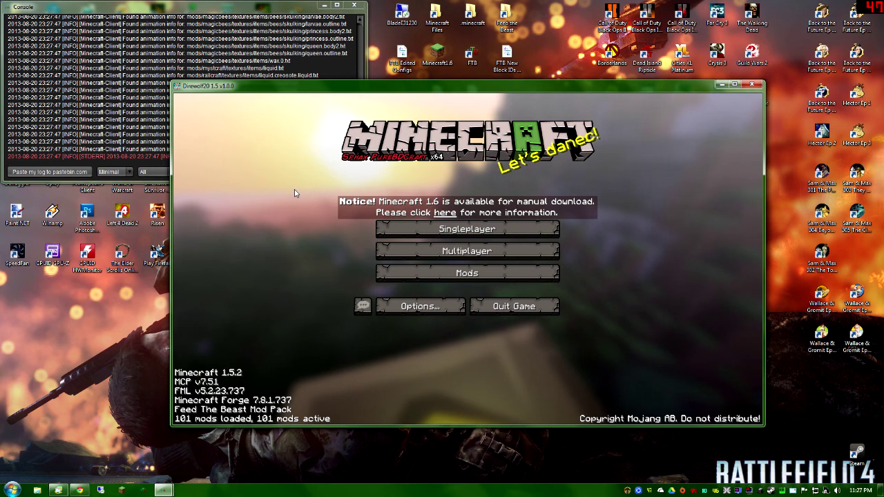
{"action": "left_click", "coordinate": [449, 252]}
{"action": "left_click", "coordinate": [438, 185]}
{"action": "left_click", "coordinate": [386, 384]}
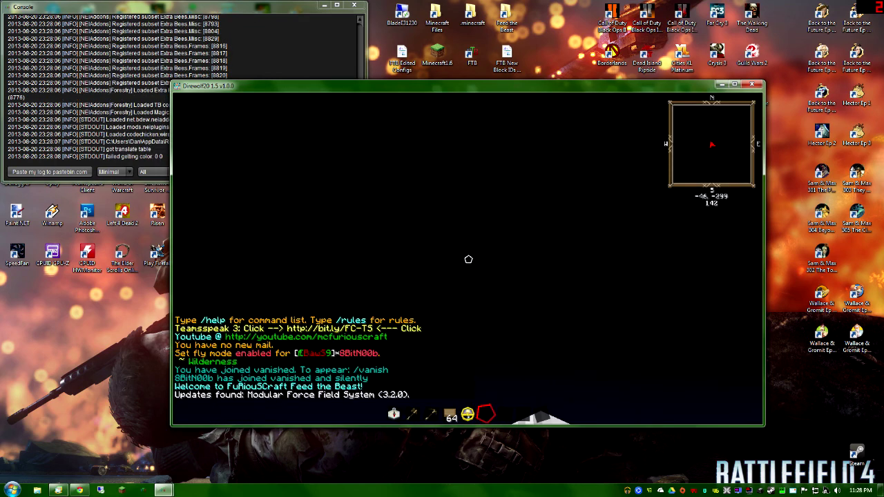
- Pause the game and switch to Chrome to read the forum's private pack instructions
{"action": "key", "text": "Escape"}
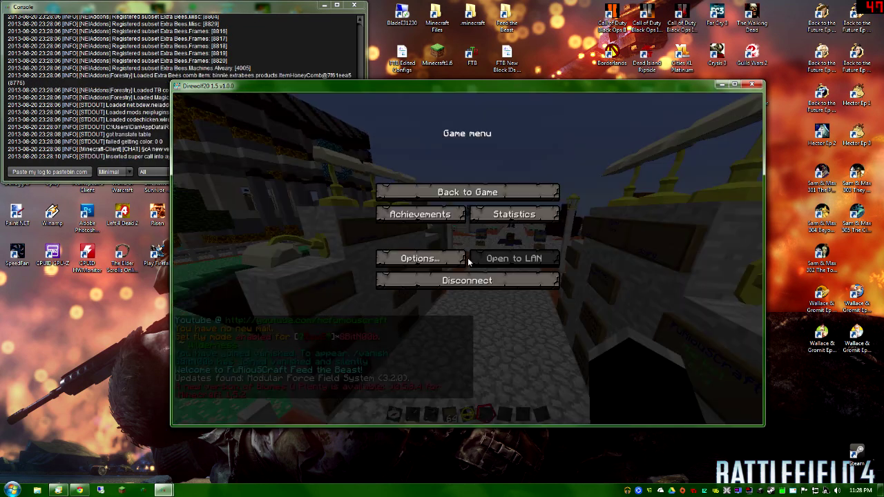
{"action": "key", "text": "alt+Tab"}
{"action": "scroll", "coordinate": [176, 342], "scroll_direction": "down", "scroll_amount": 15}
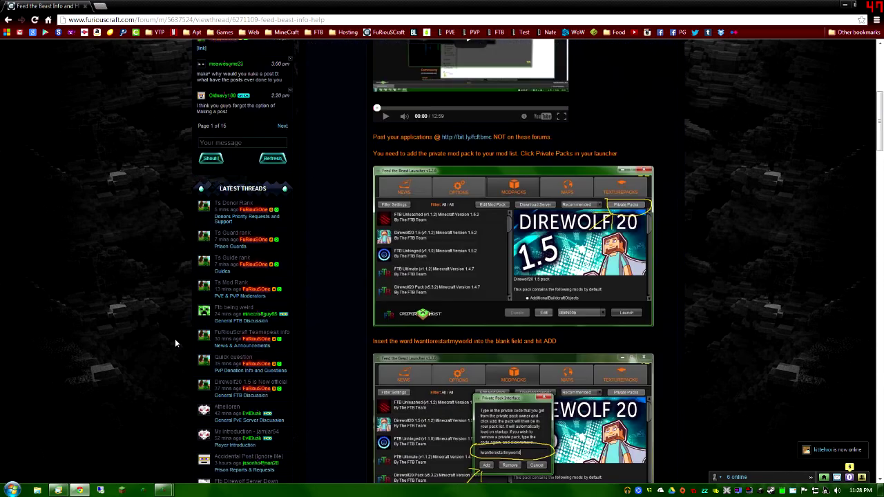
{"action": "scroll", "coordinate": [176, 343], "scroll_direction": "up", "scroll_amount": 1}
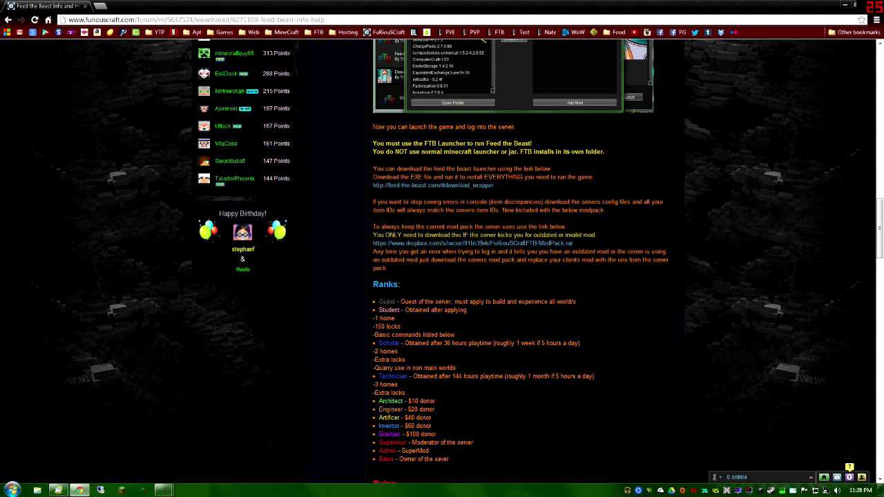
{"action": "left_click_drag", "start_coordinate": [372, 246], "coordinate": [587, 260]}
{"action": "left_click", "coordinate": [587, 260]}
{"action": "scroll", "coordinate": [573, 242], "scroll_direction": "up", "scroll_amount": 20}
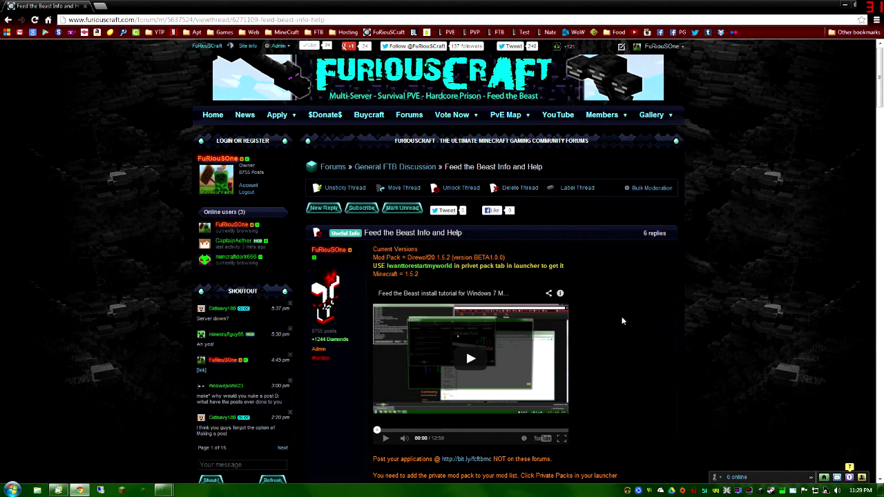
{"action": "scroll", "coordinate": [618, 335], "scroll_direction": "down", "scroll_amount": 3}
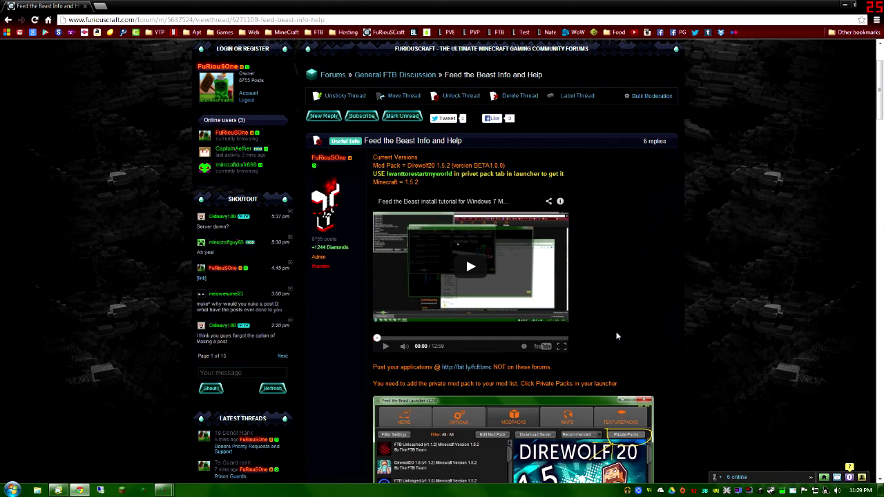